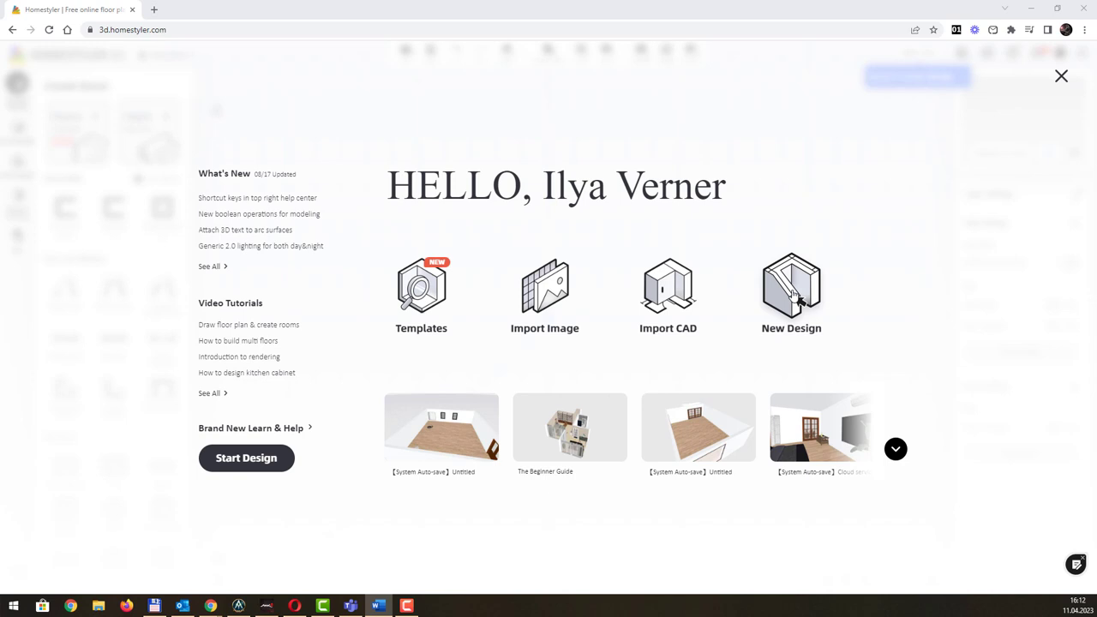
# Start a new blank design and name the project "Cloud Service Dniprotech".
pyautogui.click(799, 279)
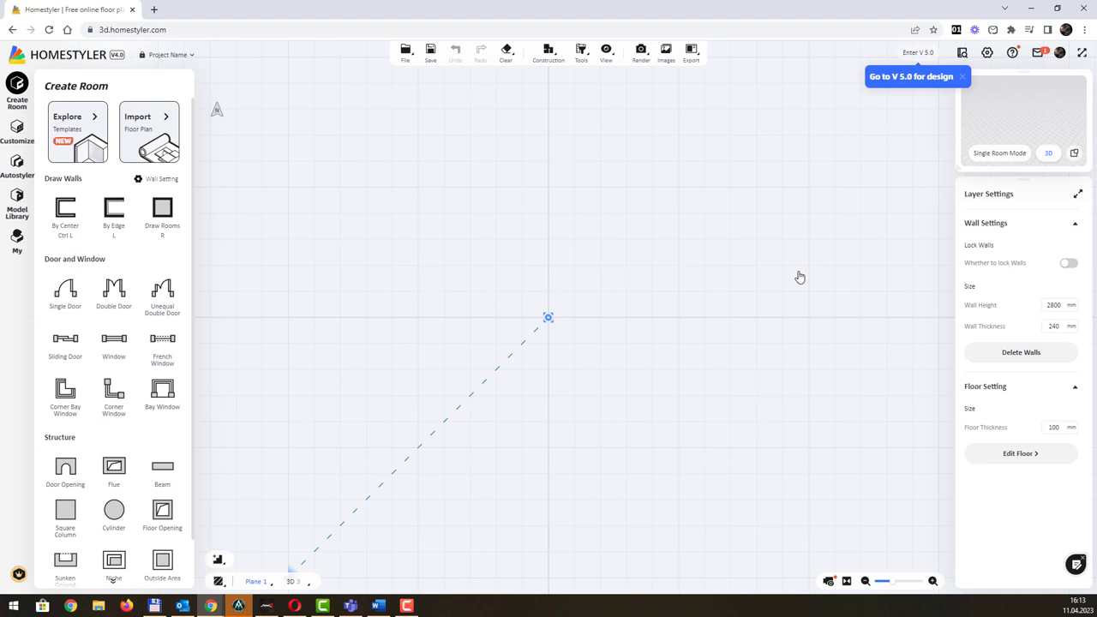
pyautogui.click(170, 55)
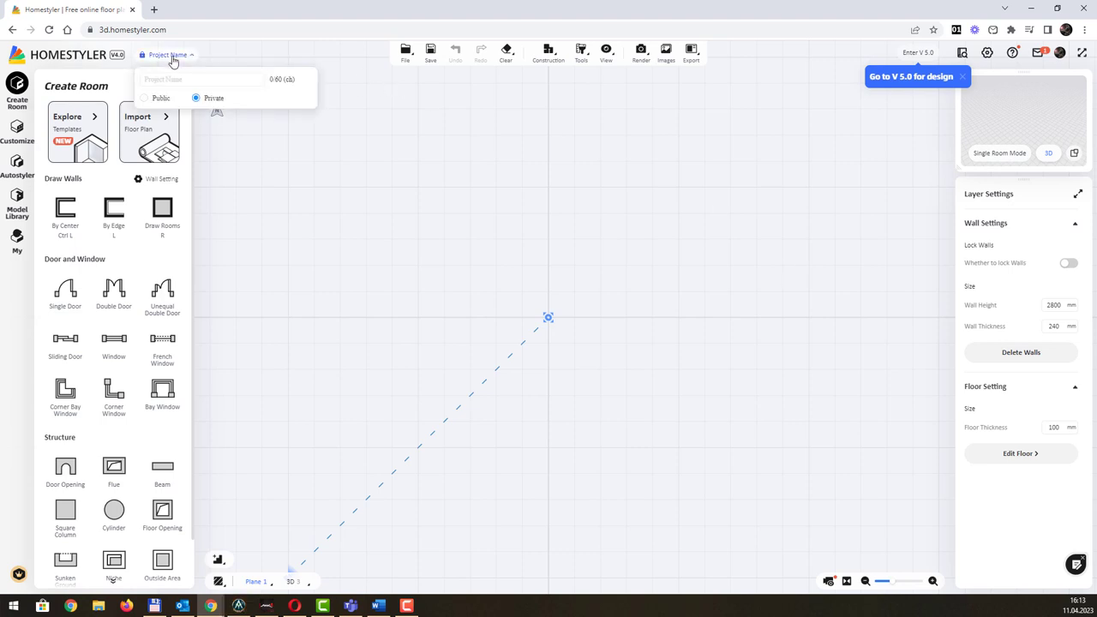
pyautogui.click(179, 78)
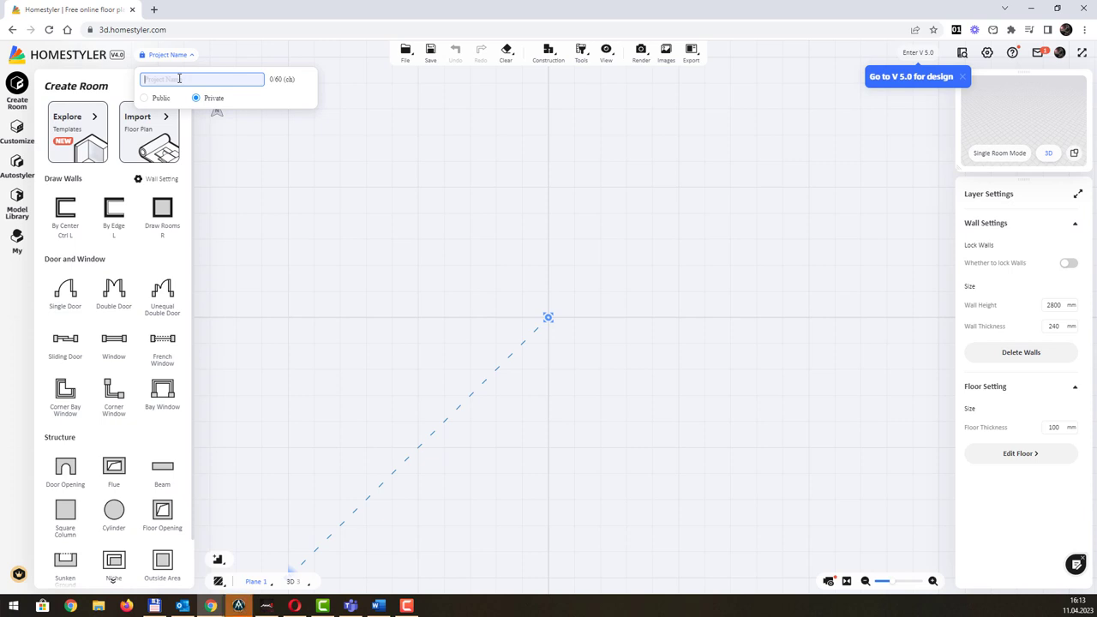
pyautogui.write('Cloud Se')
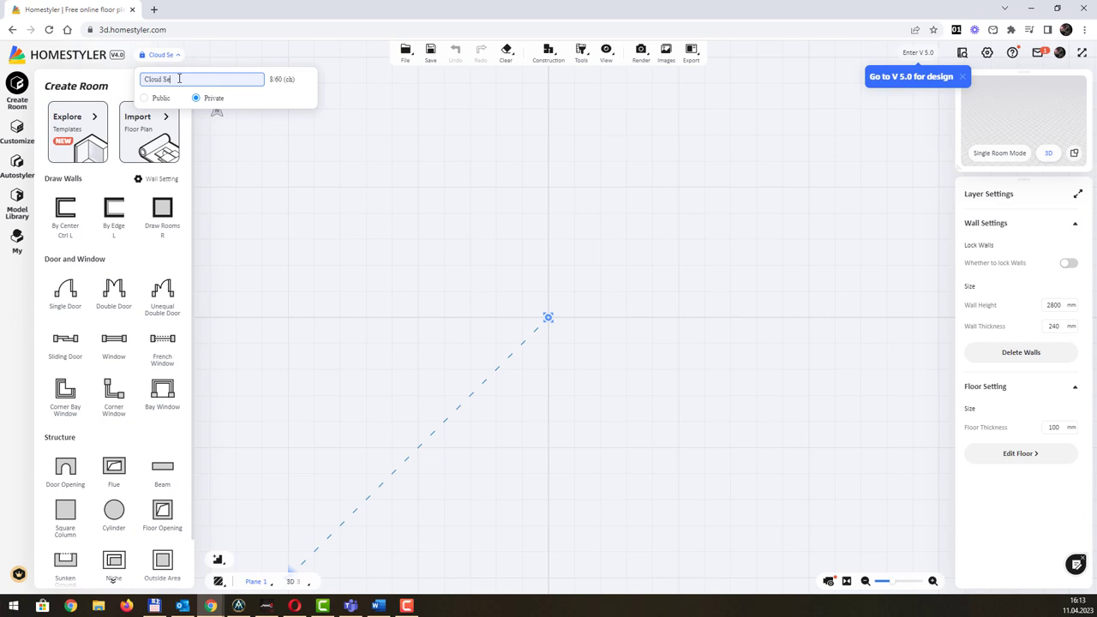
pyautogui.write('rvice Dnipro t')
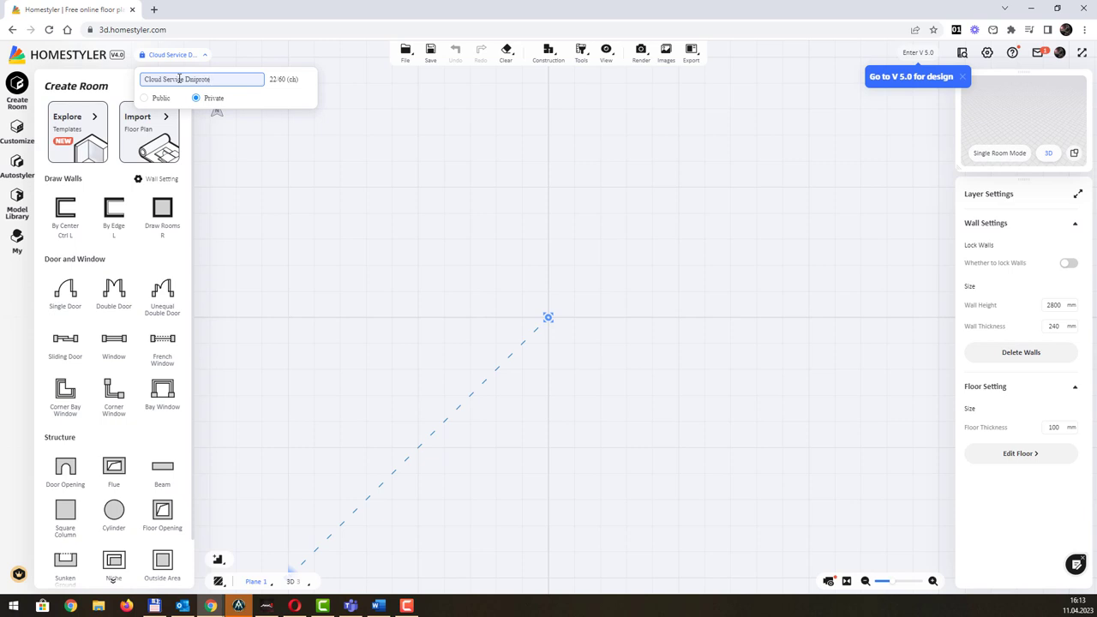
pyautogui.write('ch')
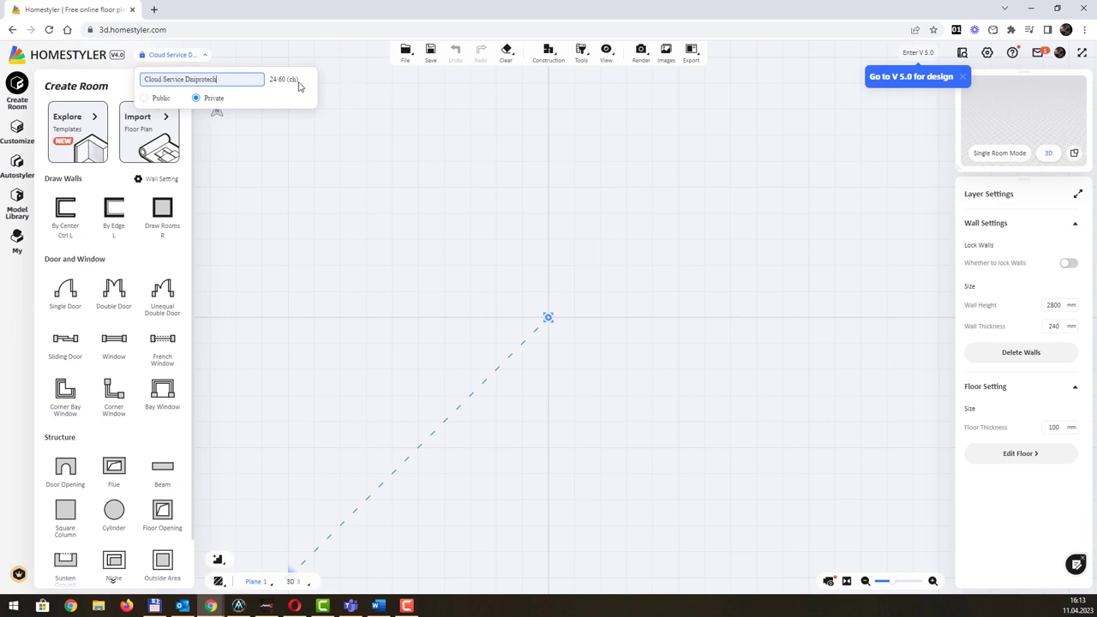
# Set the project's visibility to Public.
pyautogui.click(164, 106)
pyautogui.click(162, 101)
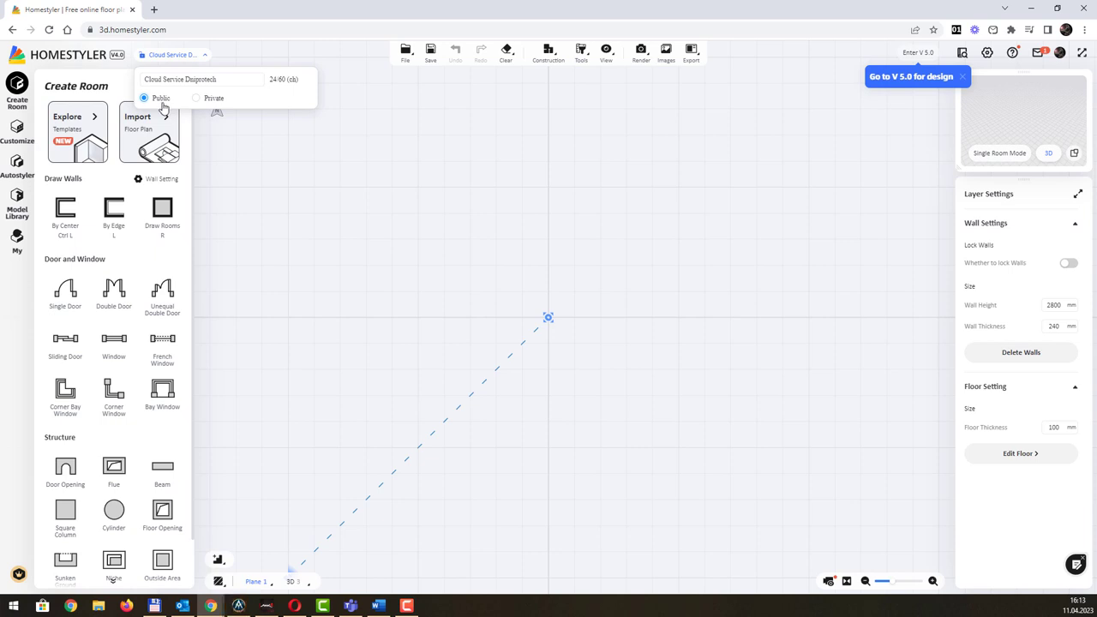
pyautogui.click(291, 169)
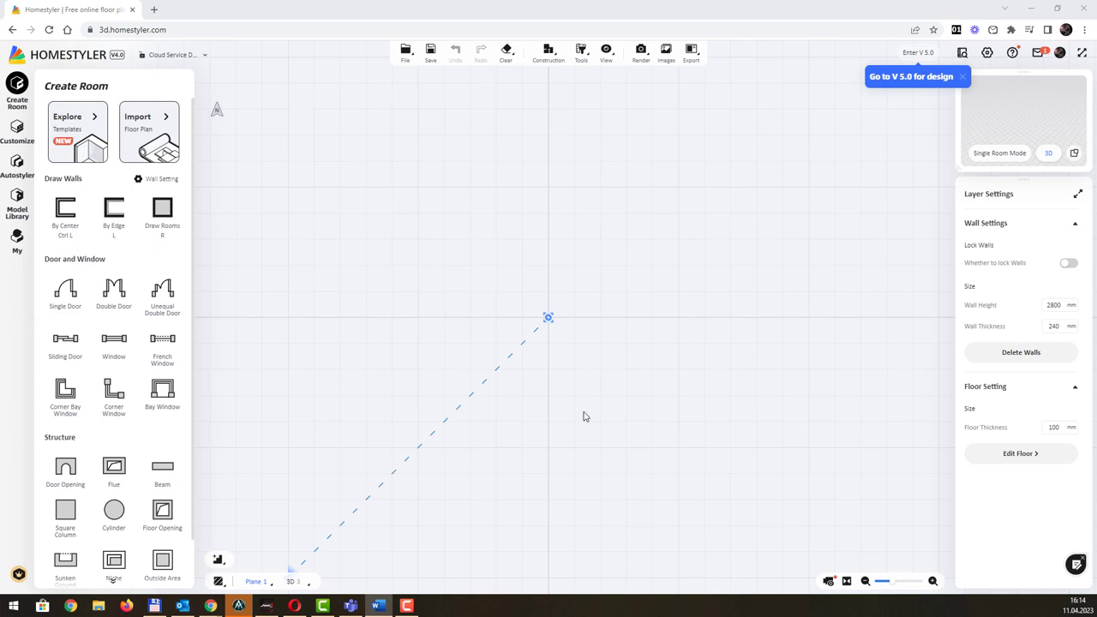
# Examine the room-creation and customization tools, the Autostyler templates, the model library collections and the personal favorites.
pyautogui.scroll(-3, 422, 248)
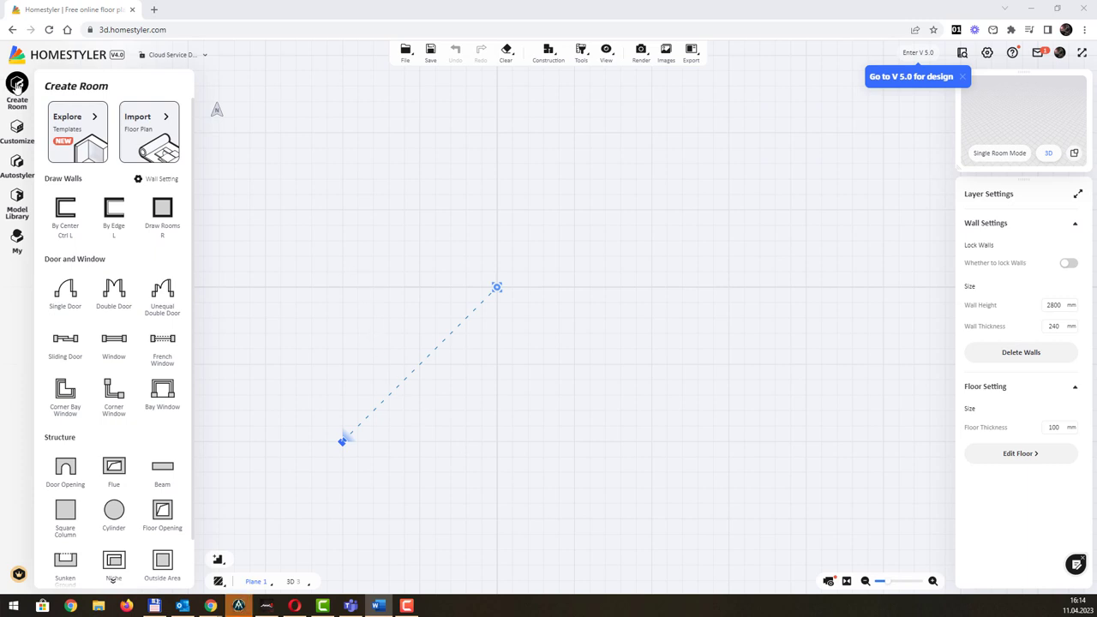
pyautogui.click(18, 127)
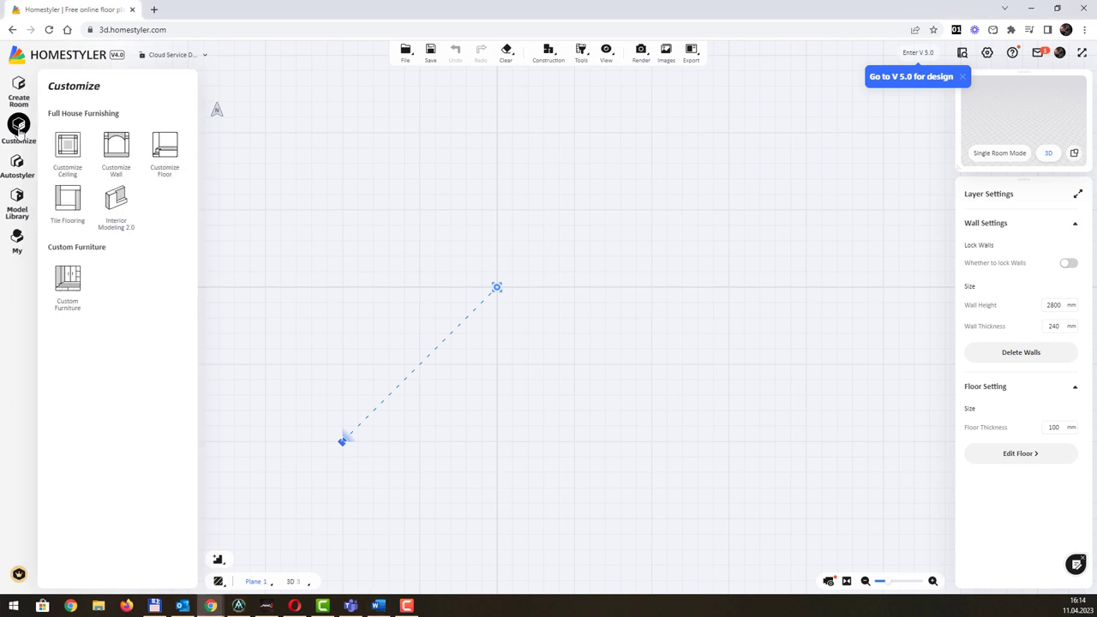
pyautogui.click(18, 90)
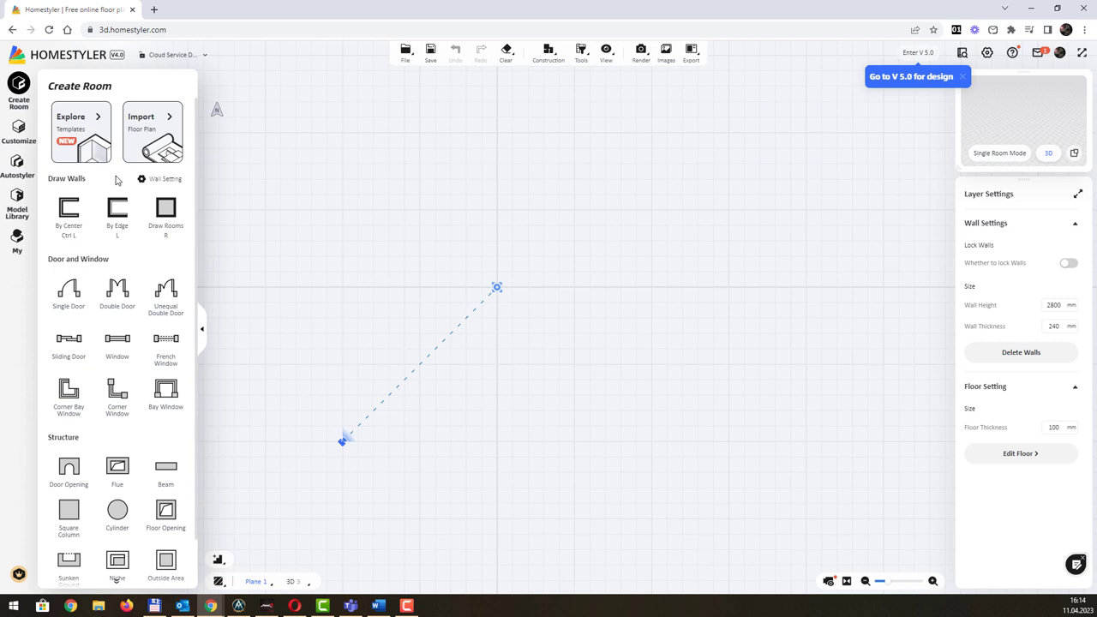
pyautogui.click(19, 133)
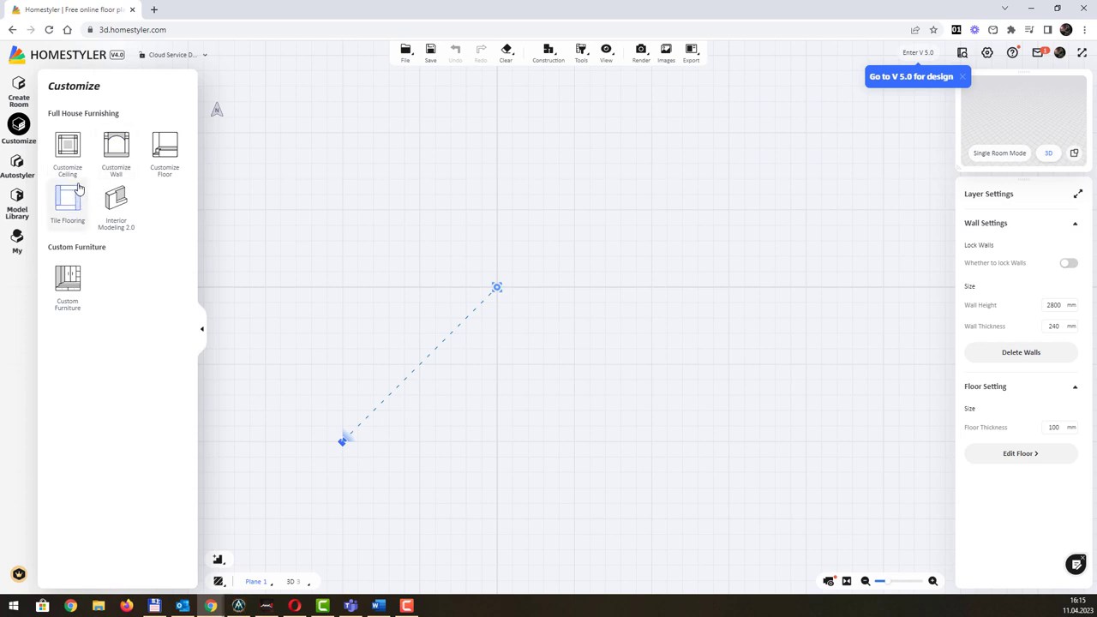
pyautogui.click(16, 166)
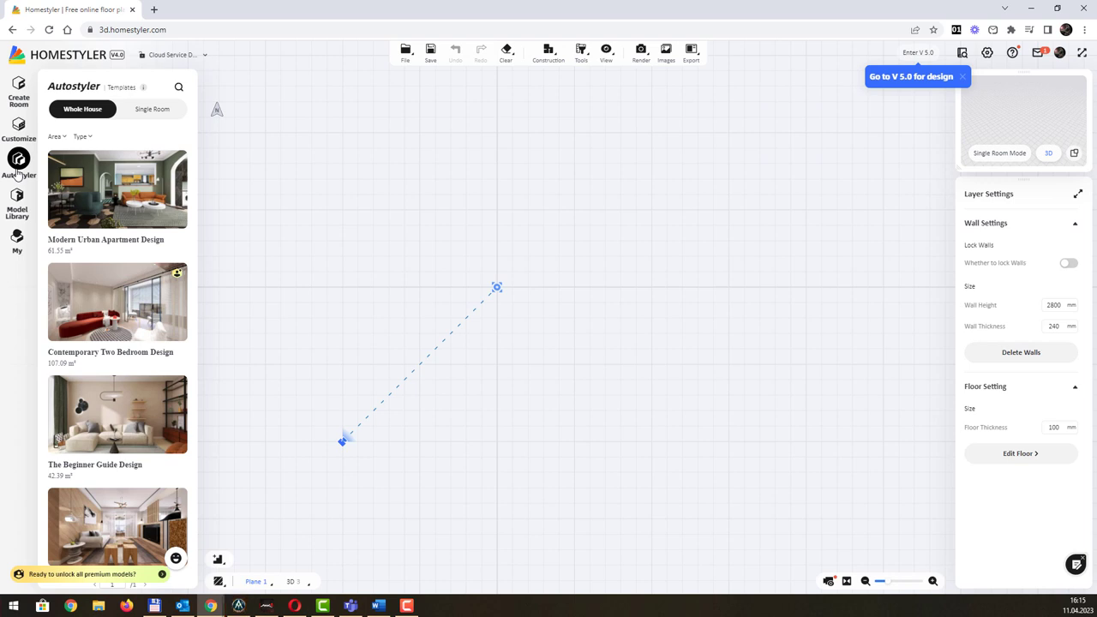
pyautogui.click(18, 213)
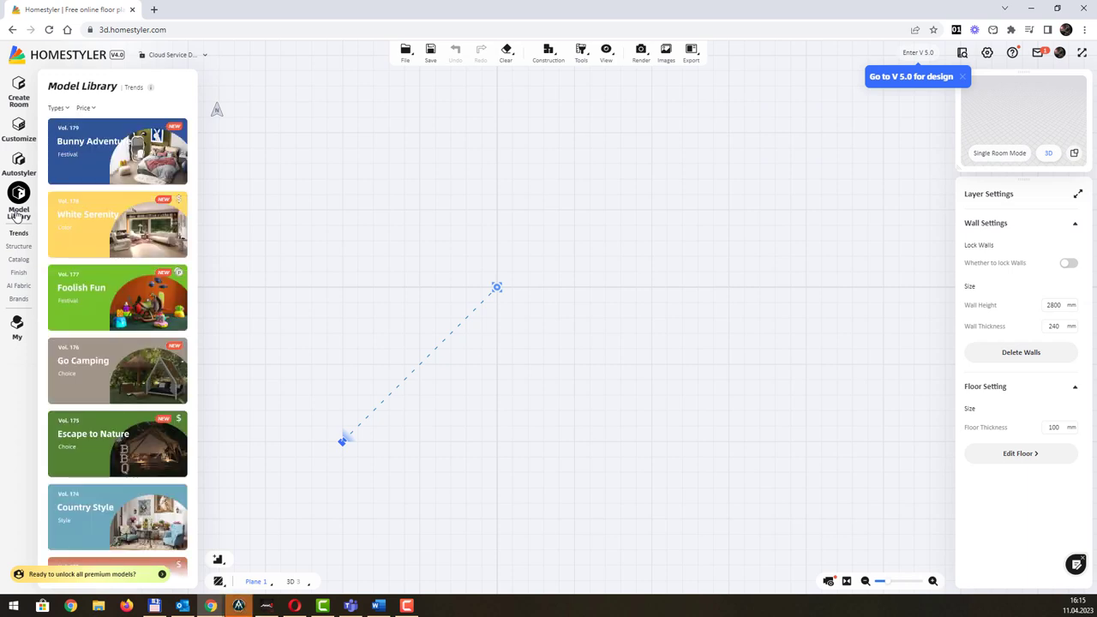
pyautogui.moveTo(20, 248)
pyautogui.click(24, 197)
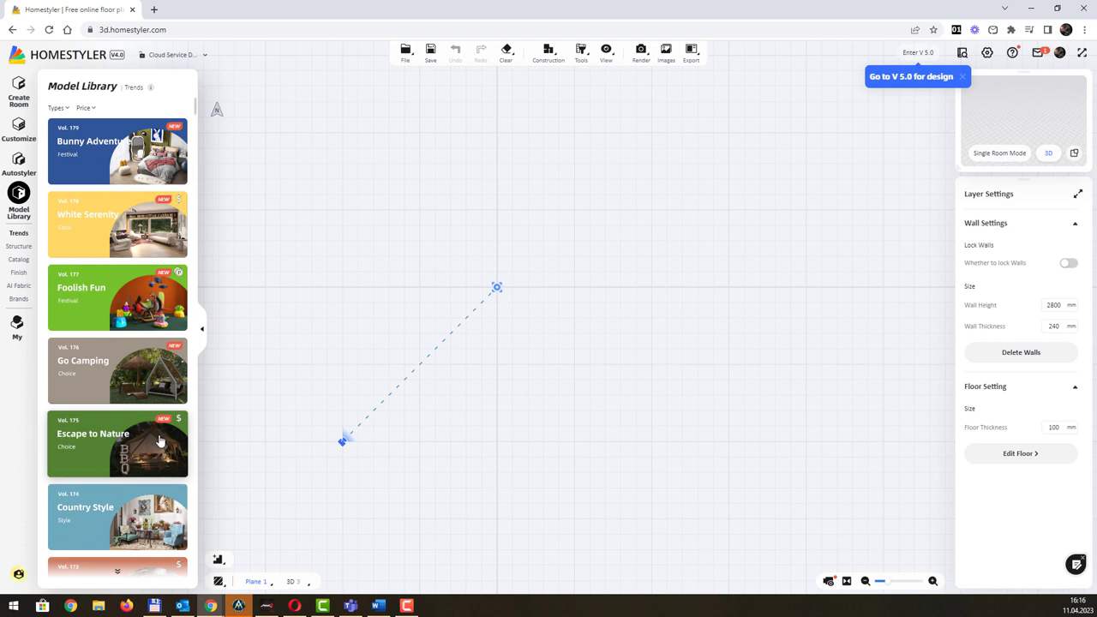
pyautogui.click(17, 334)
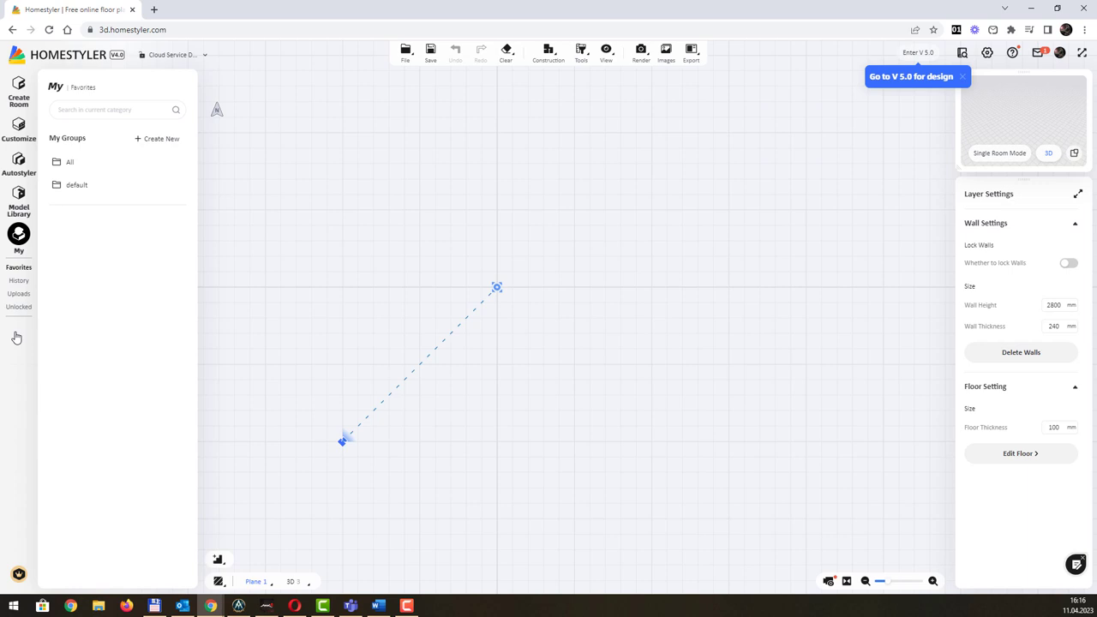
# Draw a rectangular room on the floor plan, 4000 mm wide and 6000 mm long.
pyautogui.click(22, 99)
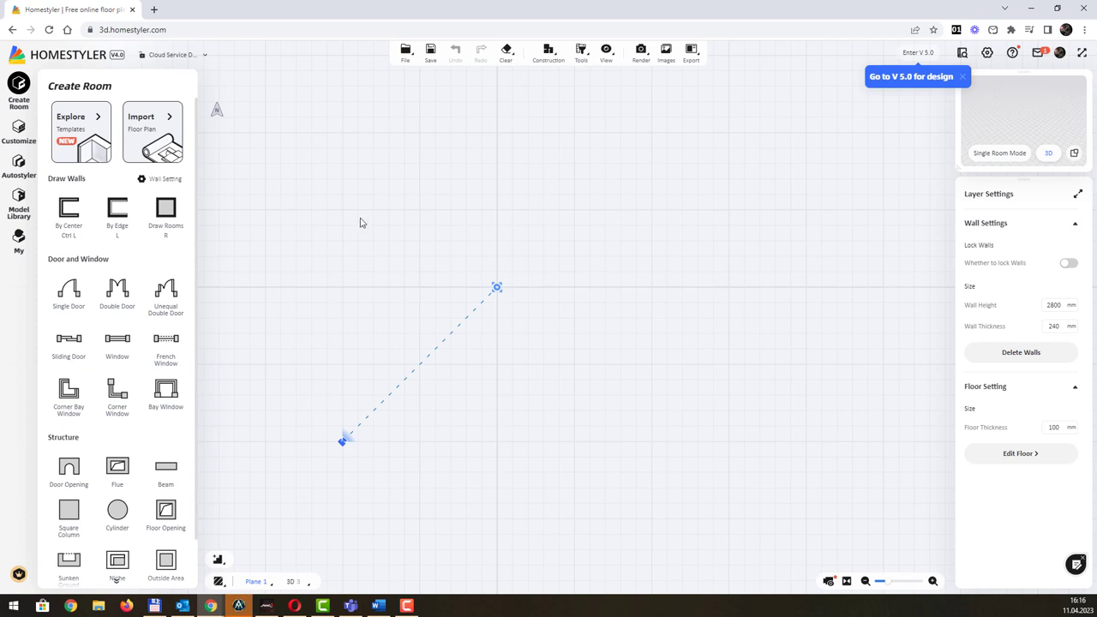
pyautogui.click(168, 204)
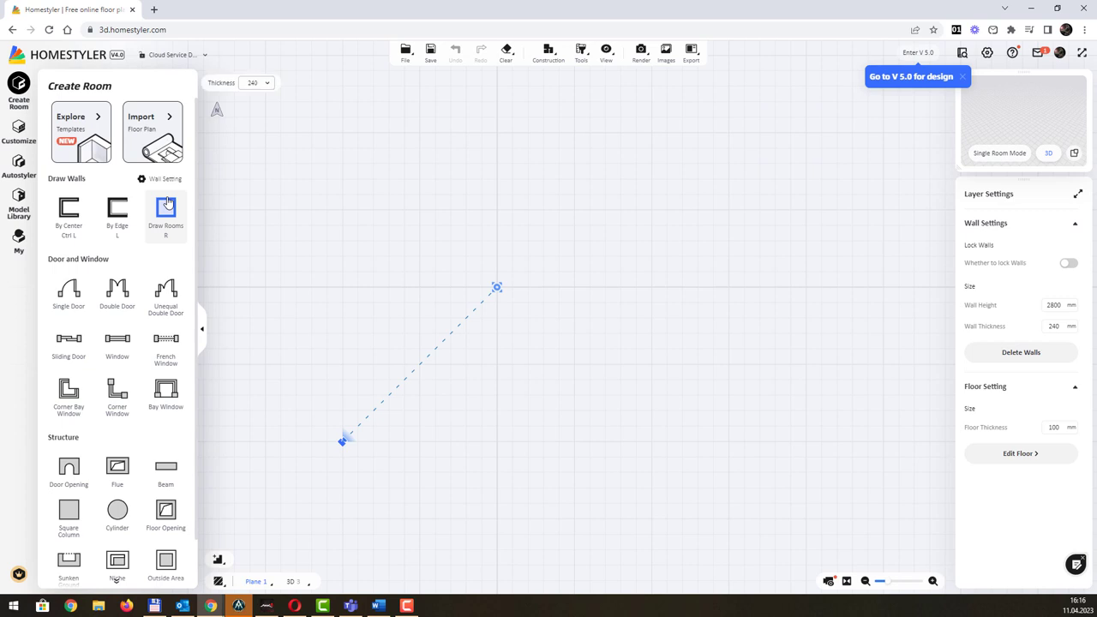
pyautogui.click(426, 156)
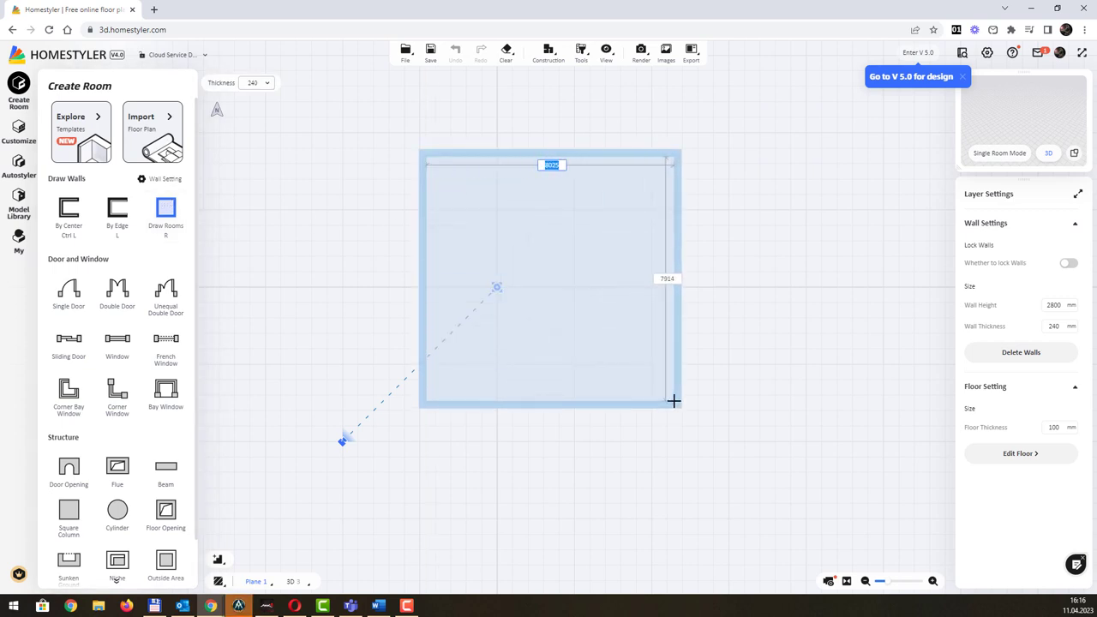
pyautogui.write('4000')
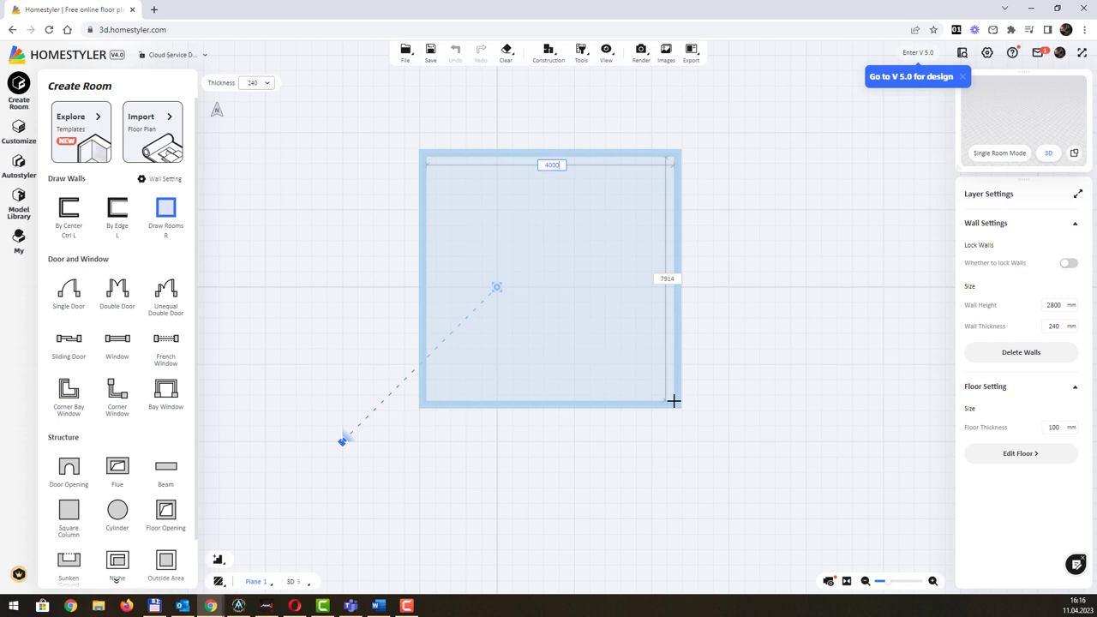
pyautogui.press('Tab')
pyautogui.write('6000')
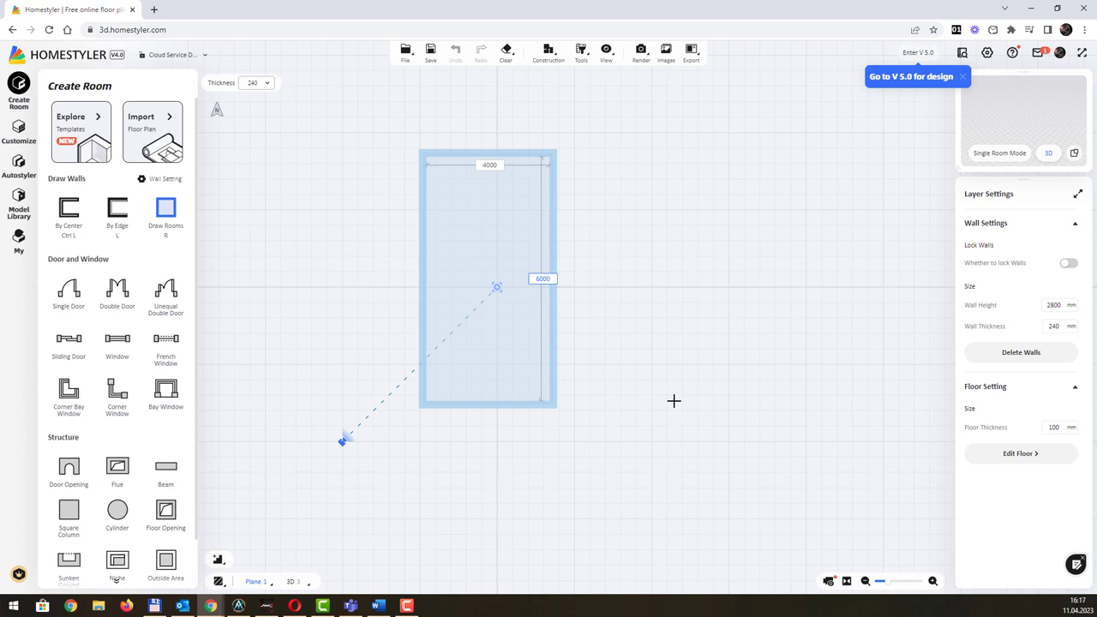
pyautogui.press('Return')
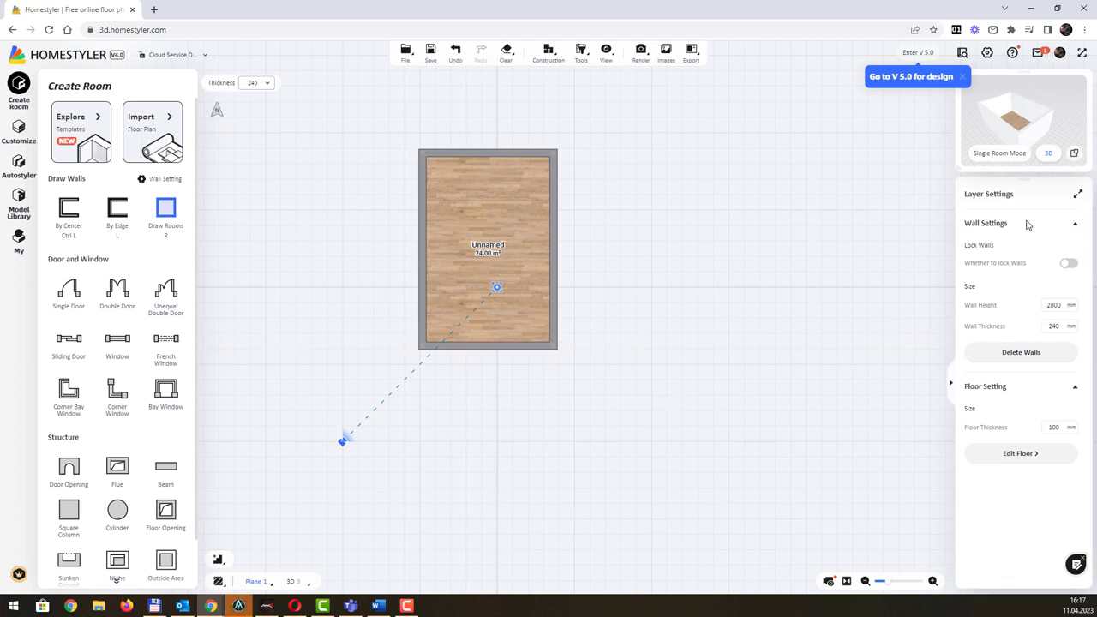
pyautogui.moveTo(1037, 135)
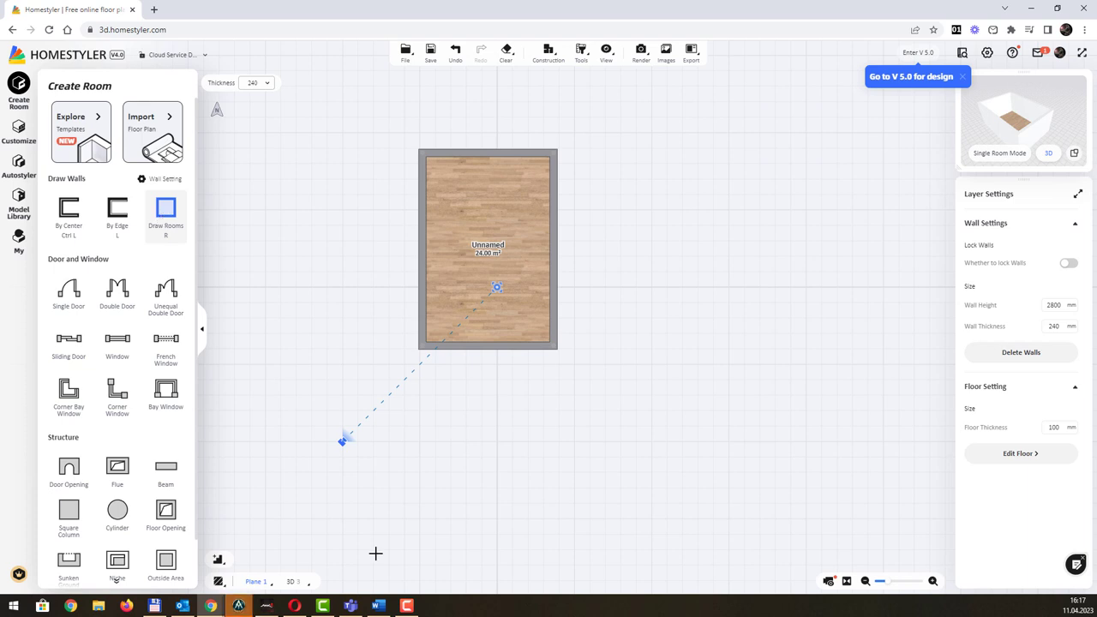
pyautogui.click(378, 605)
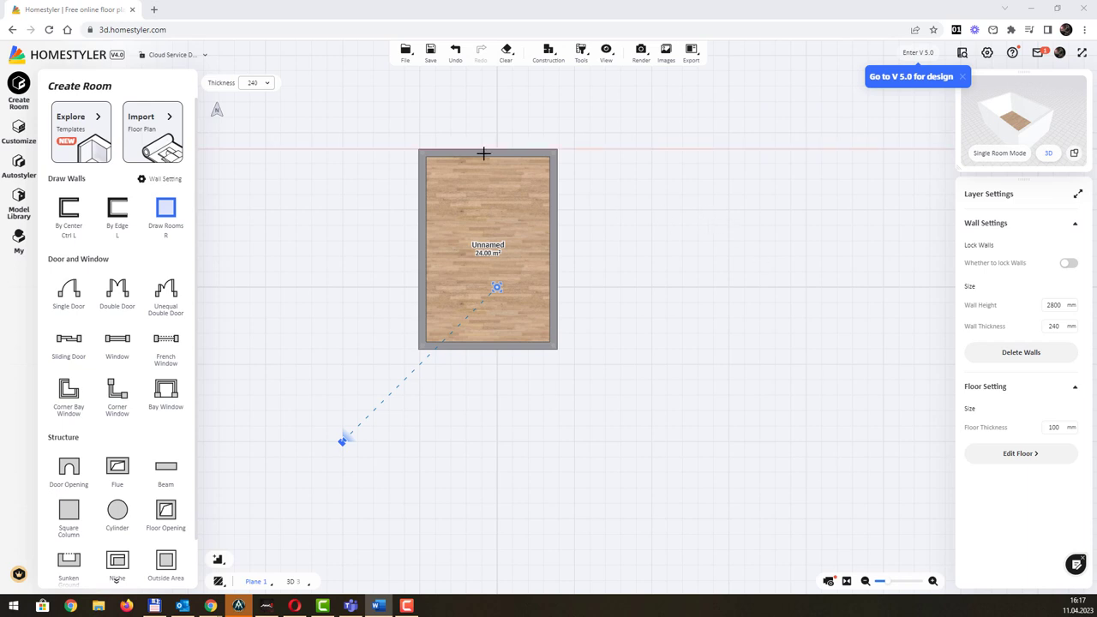
pyautogui.scroll(5, 483, 155)
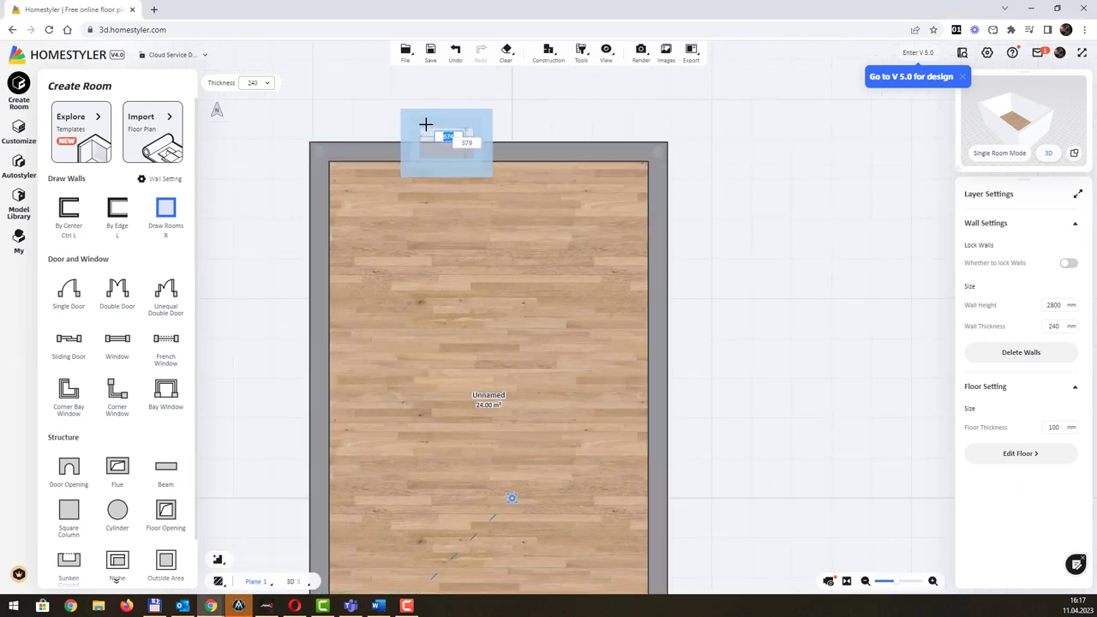
pyautogui.press('Escape')
pyautogui.press('Escape')
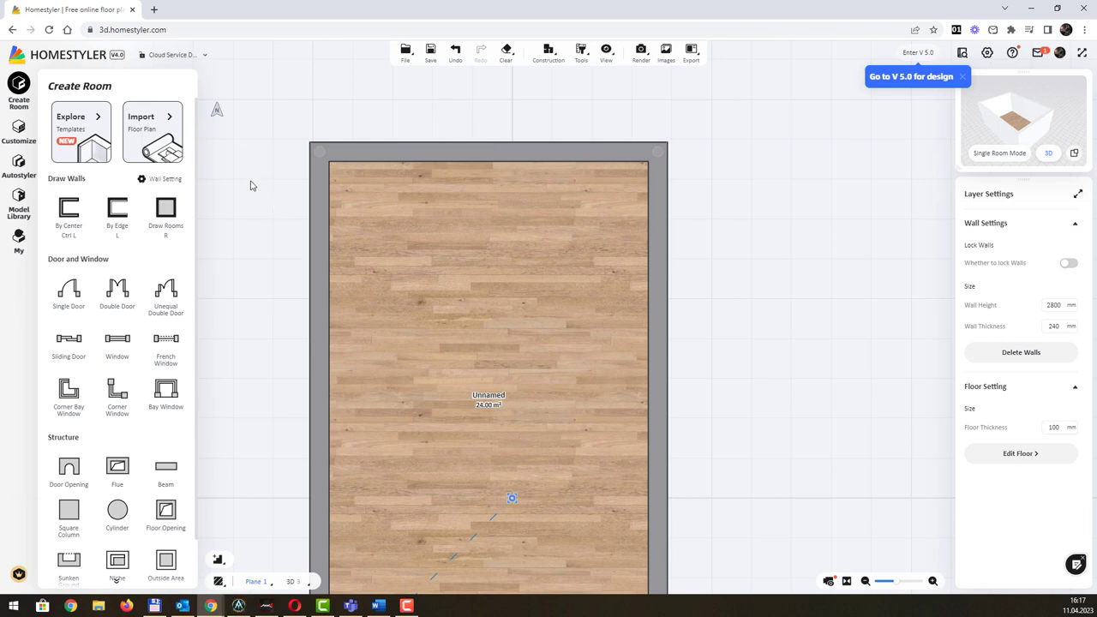
pyautogui.click(162, 230)
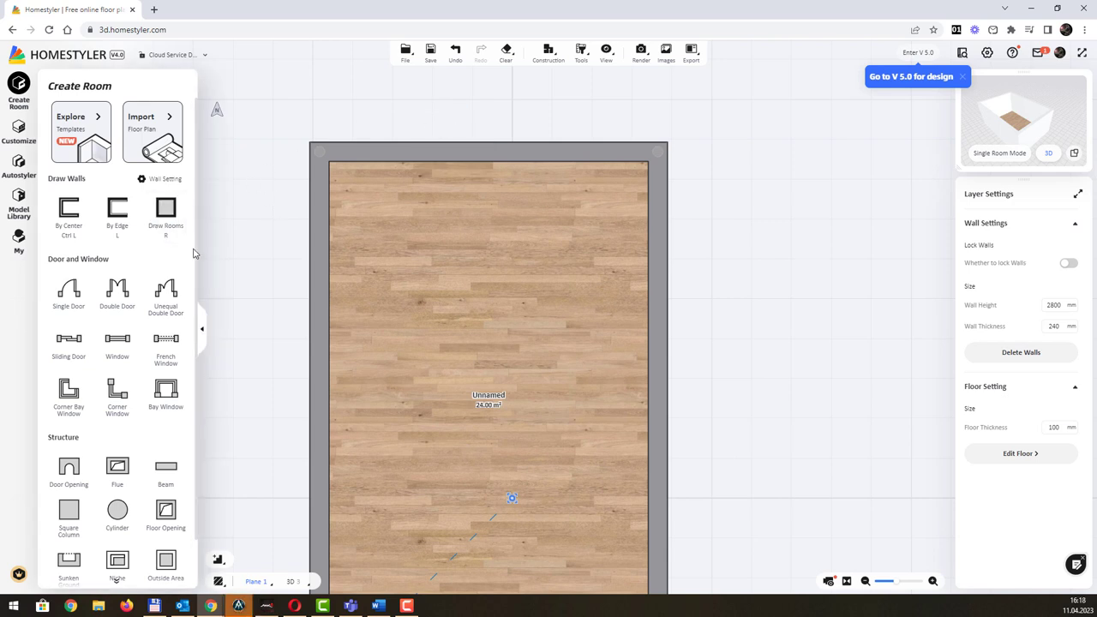
pyautogui.press('Escape')
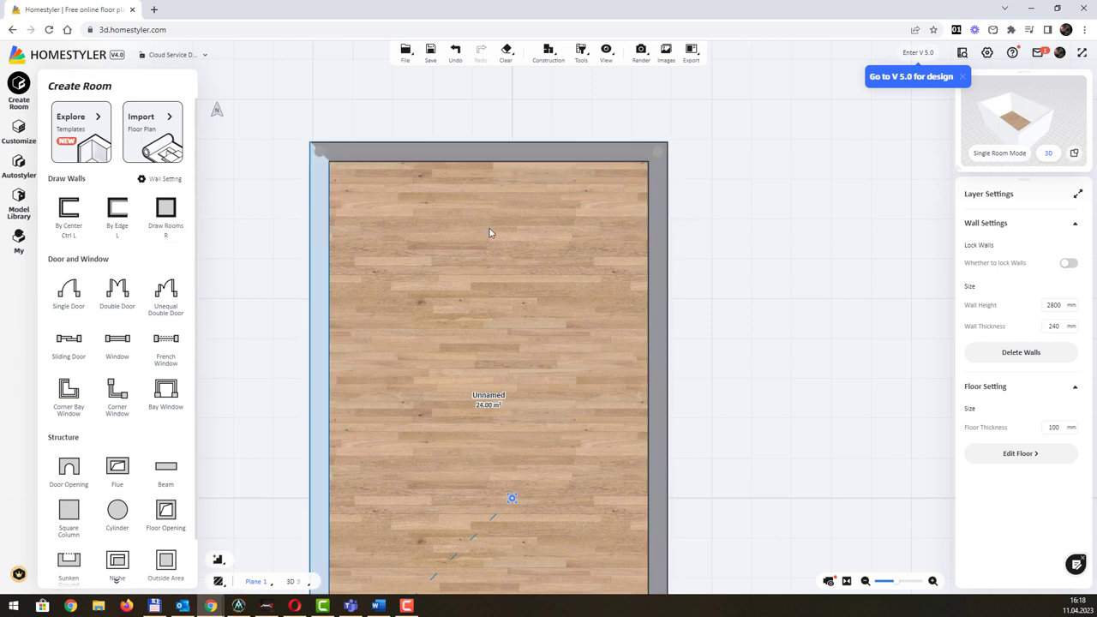
# Split the room's upper 4000 mm wall on the floor plan.
pyautogui.click(579, 151)
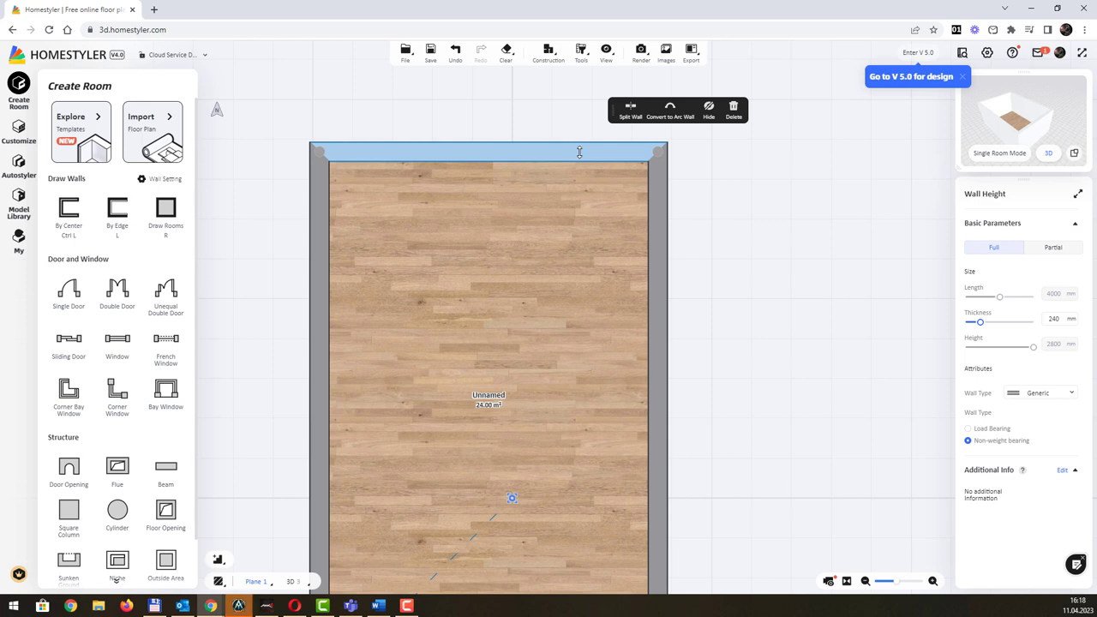
pyautogui.click(630, 114)
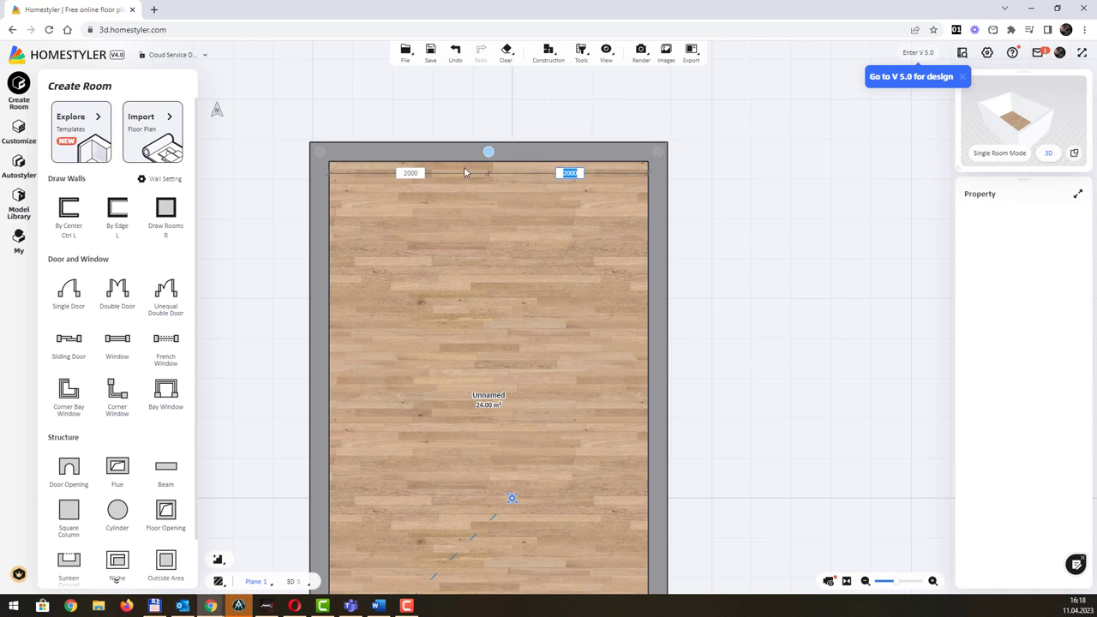